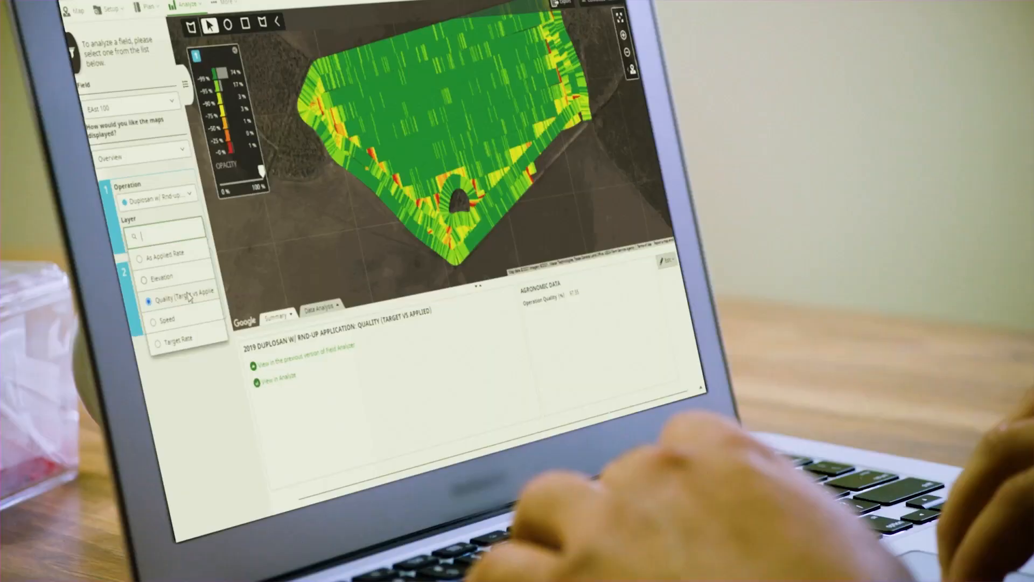
click(184, 319)
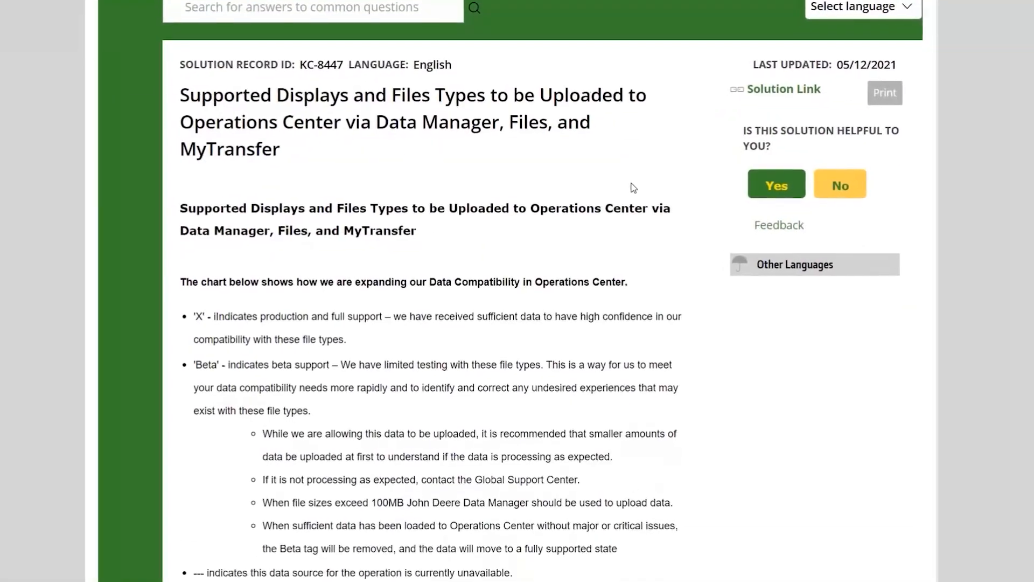
- Review the support article's chart of displays and file types compatible with Operations Center uploads
scroll(633, 186, down, 6)
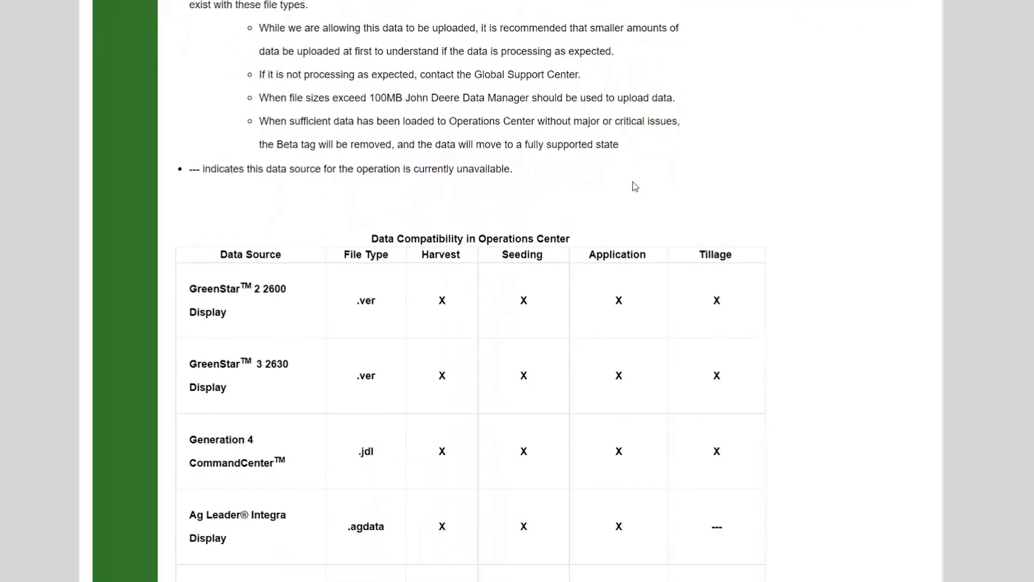
scroll(634, 186, down, 2)
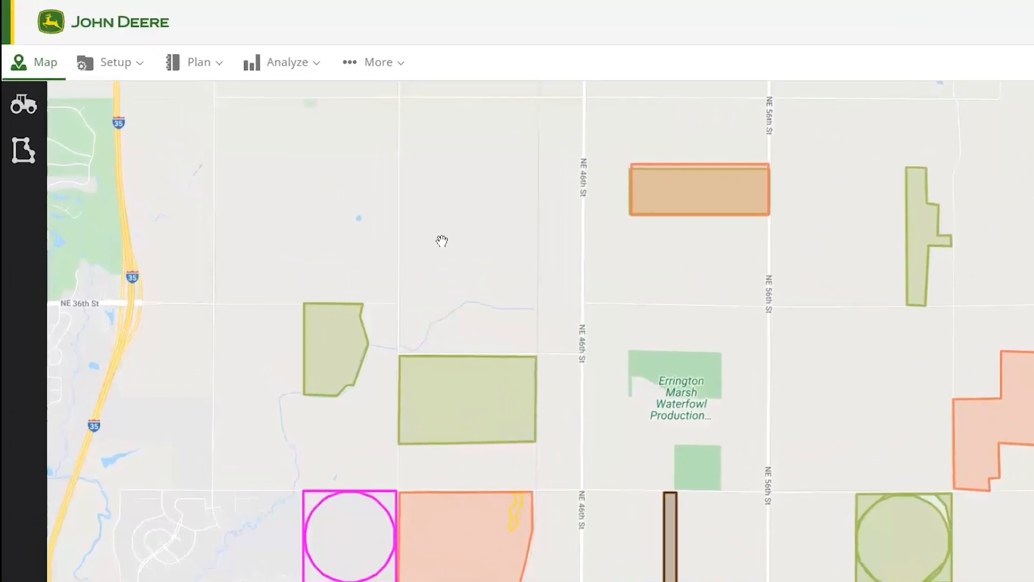
- Download the John Deere Data Manager desktop tool from Operations Center
click(570, 114)
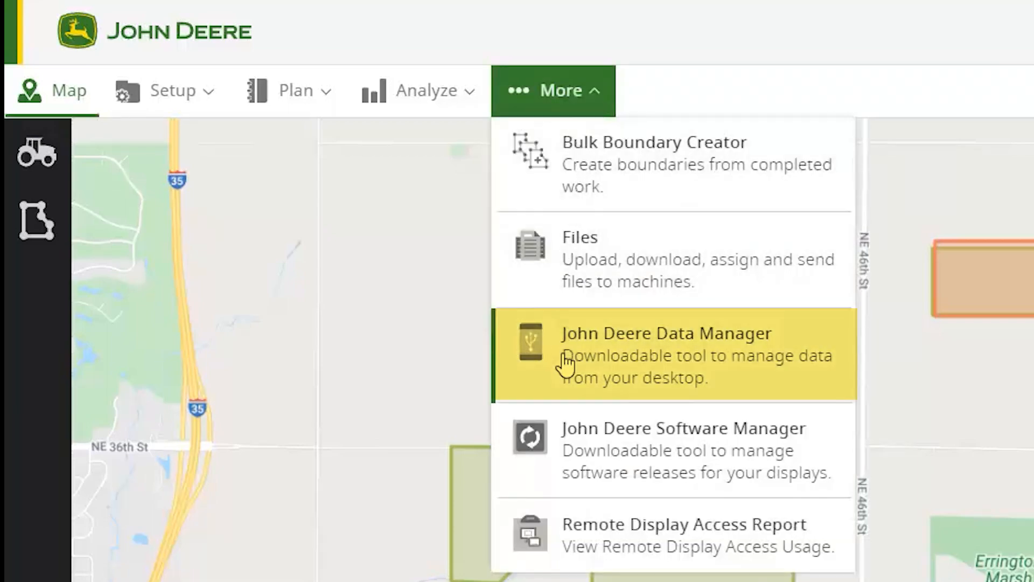
click(562, 364)
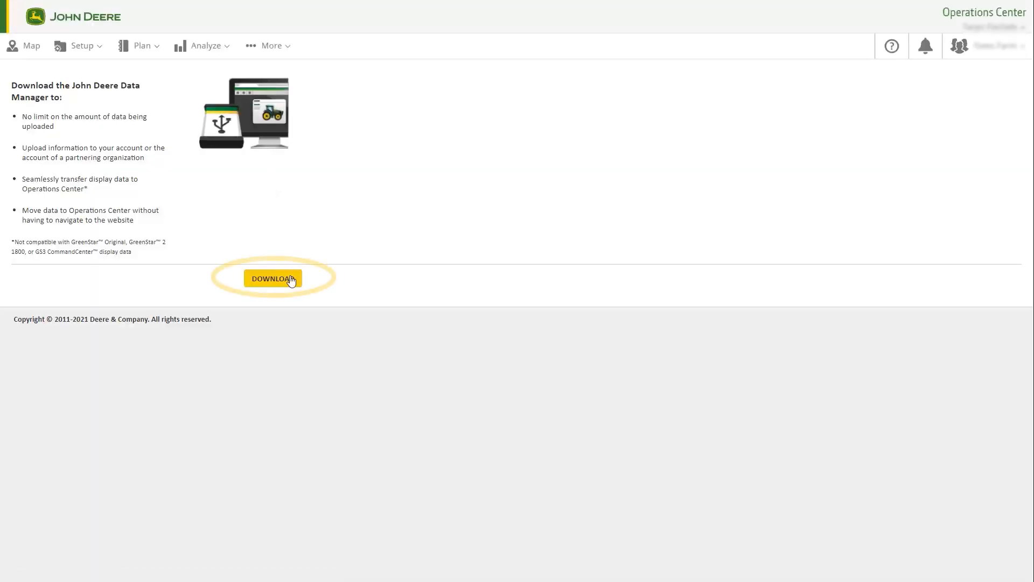
click(289, 286)
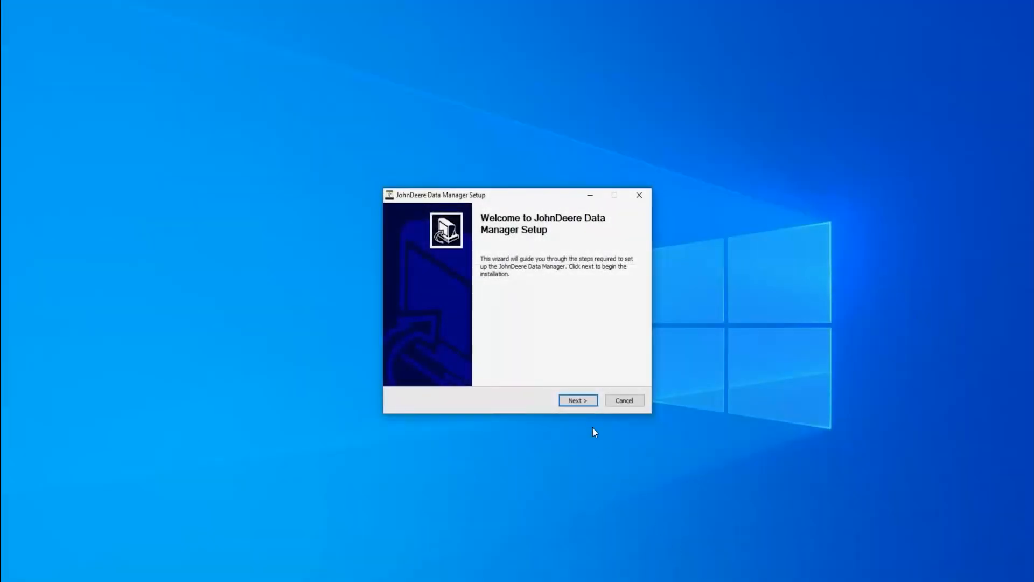
- Install John Deere Data Manager into the default folder C:\Program Files (x86)\Deere\MyJohnDeere\Data Manager
click(572, 402)
click(571, 400)
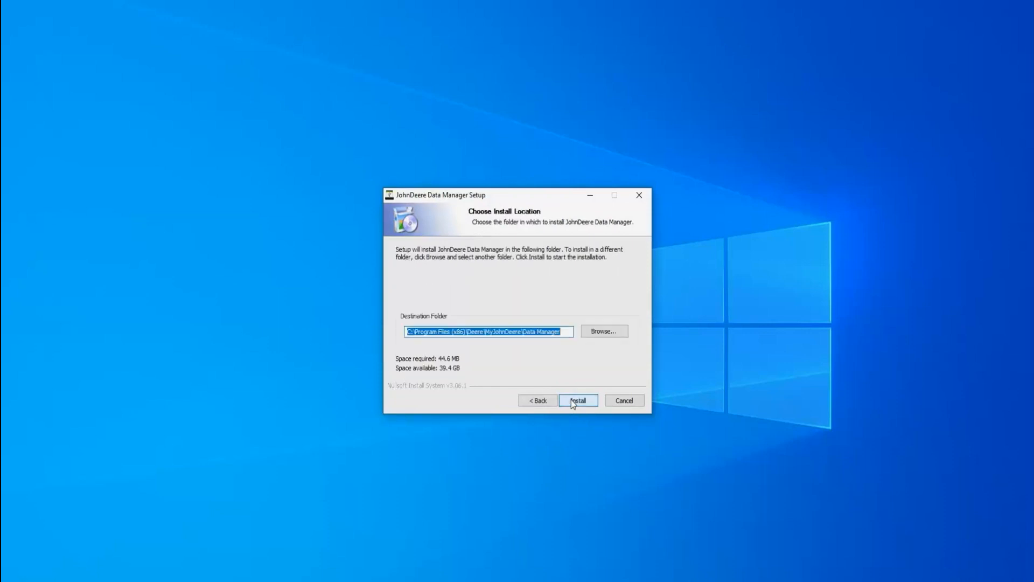
click(571, 399)
click(571, 400)
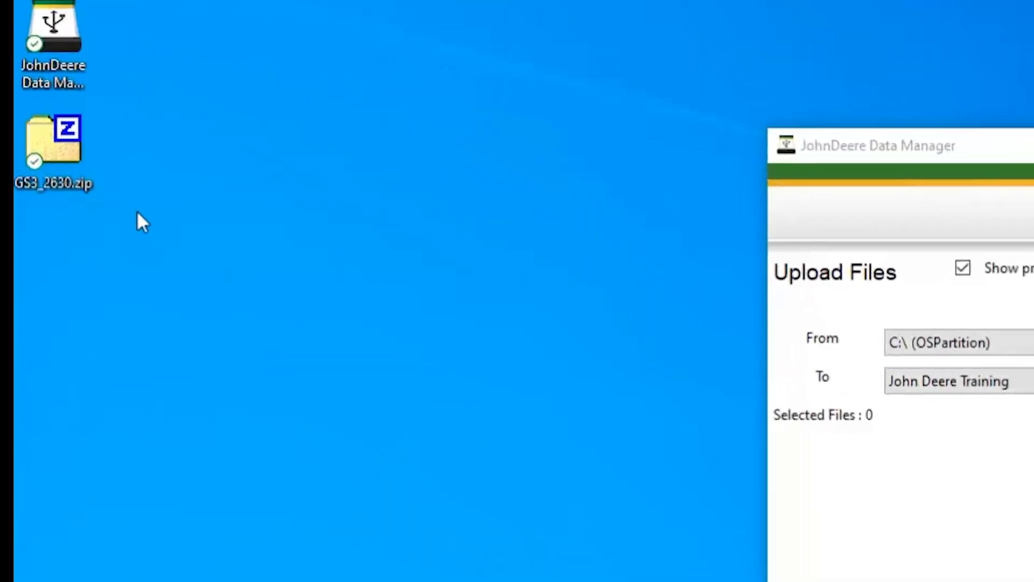
- Extract GS3_2630.zip on the desktop with 7-Zip into the same location
right_click(83, 187)
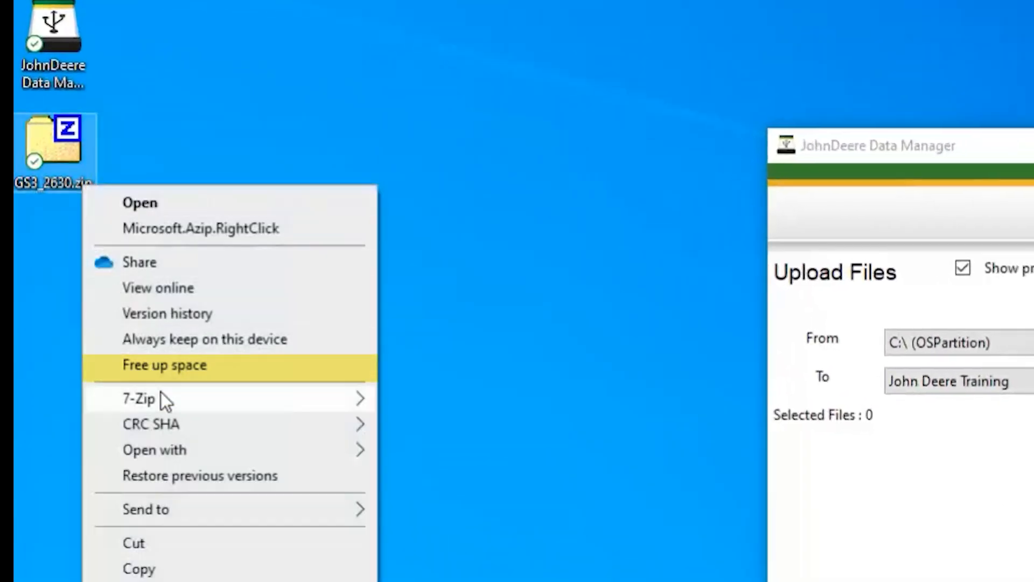
mouse_move(230, 399)
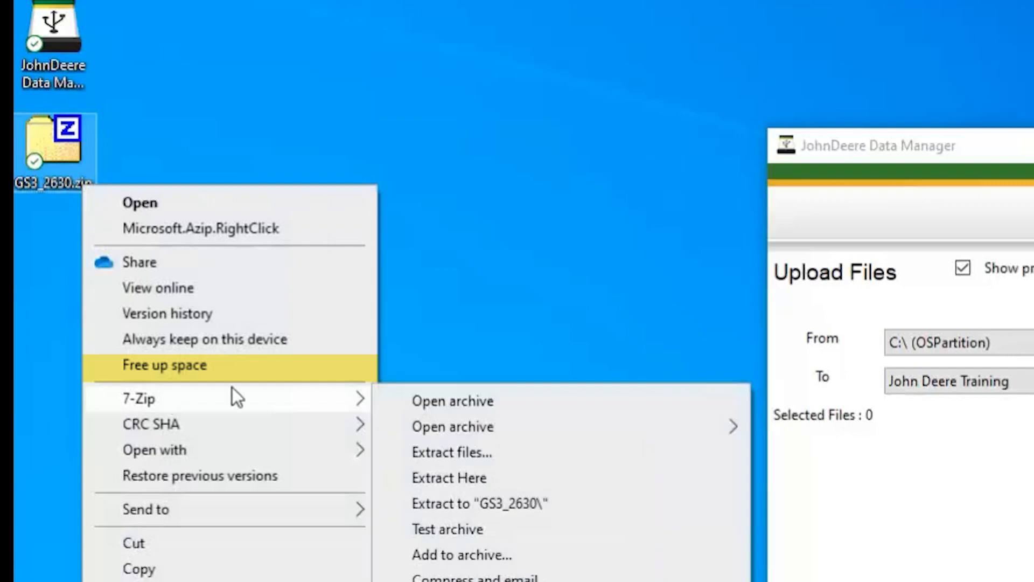
click(419, 478)
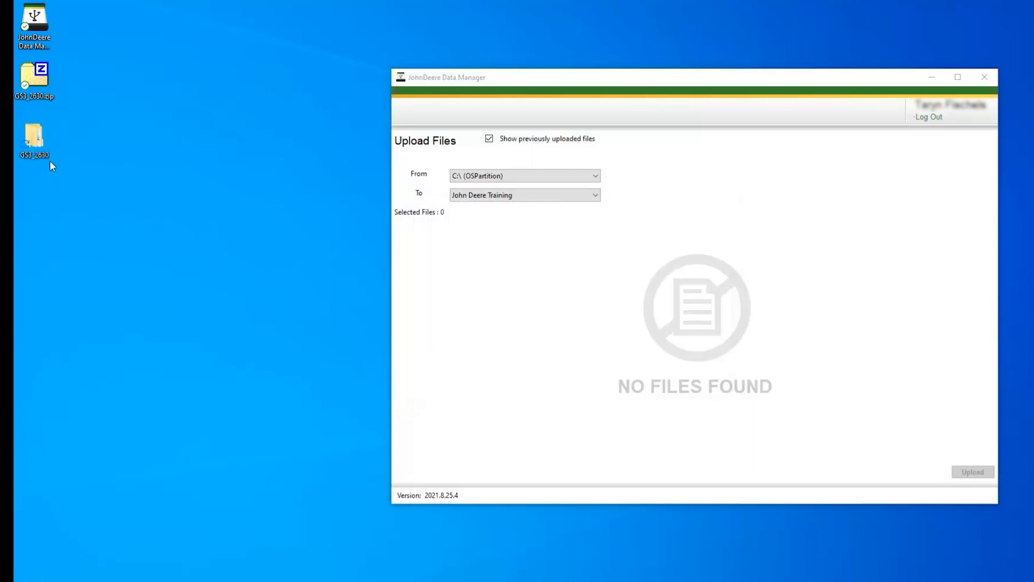
- Set the upload source in Data Manager to the GS3_2630 folder on the Desktop
click(461, 176)
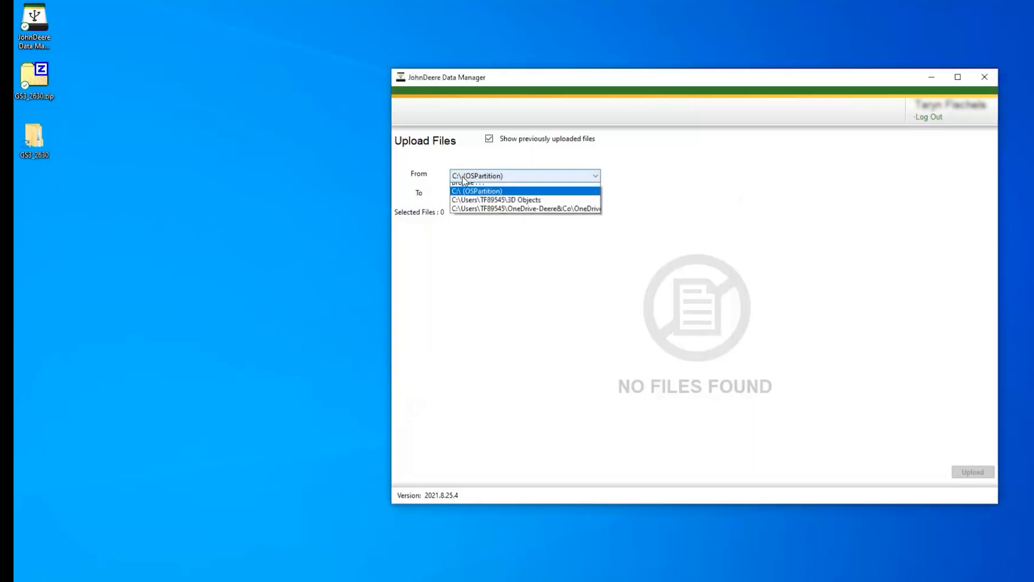
click(464, 188)
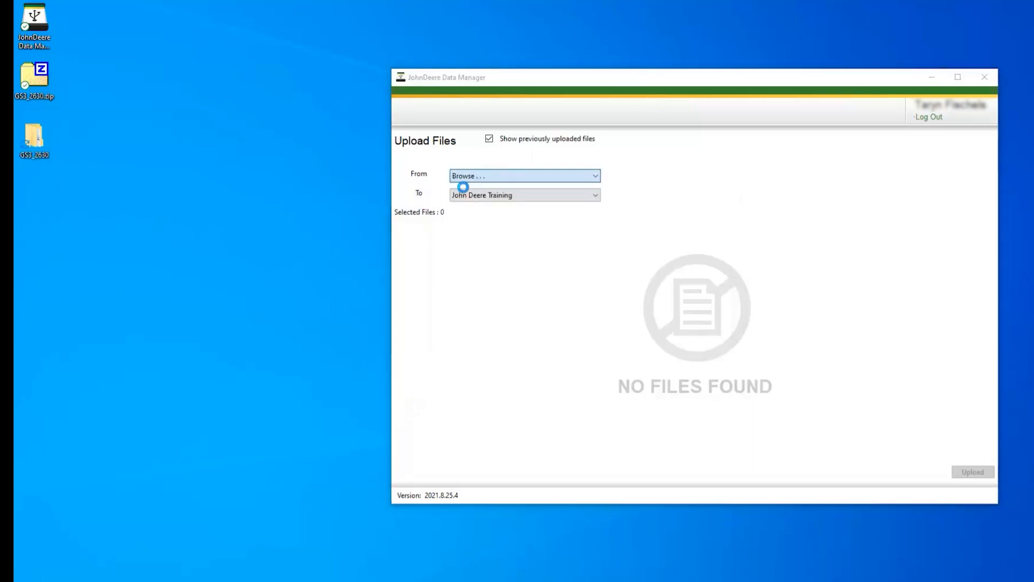
click(447, 247)
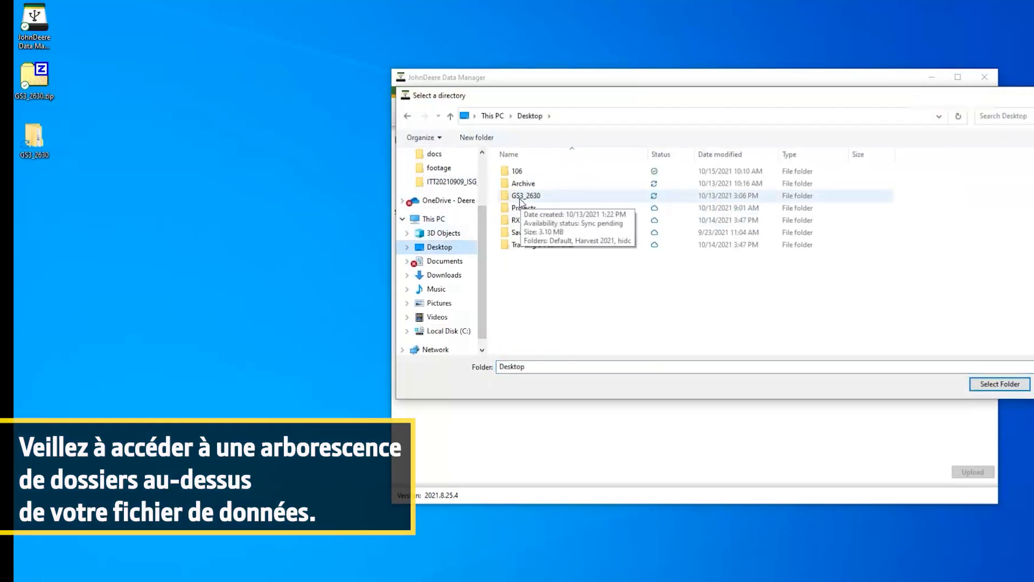
click(521, 196)
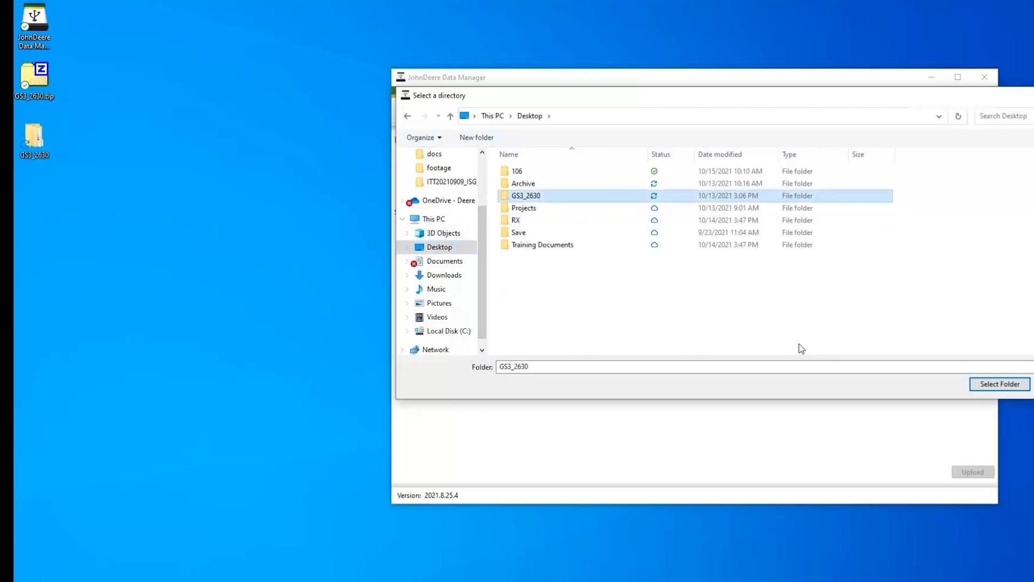
click(991, 384)
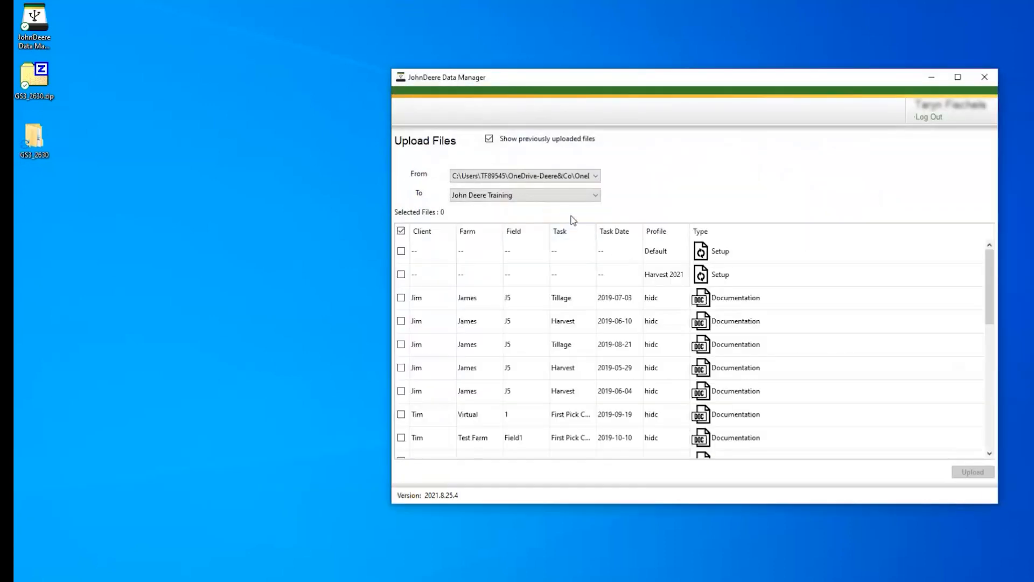
- Choose John Deere Training as the organization that receives the uploaded files
click(525, 196)
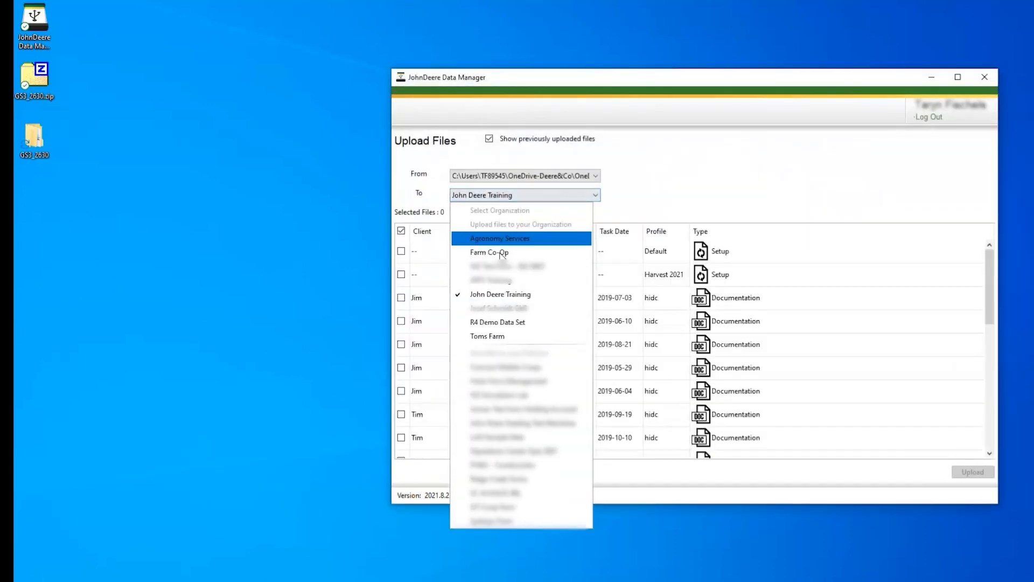
click(508, 296)
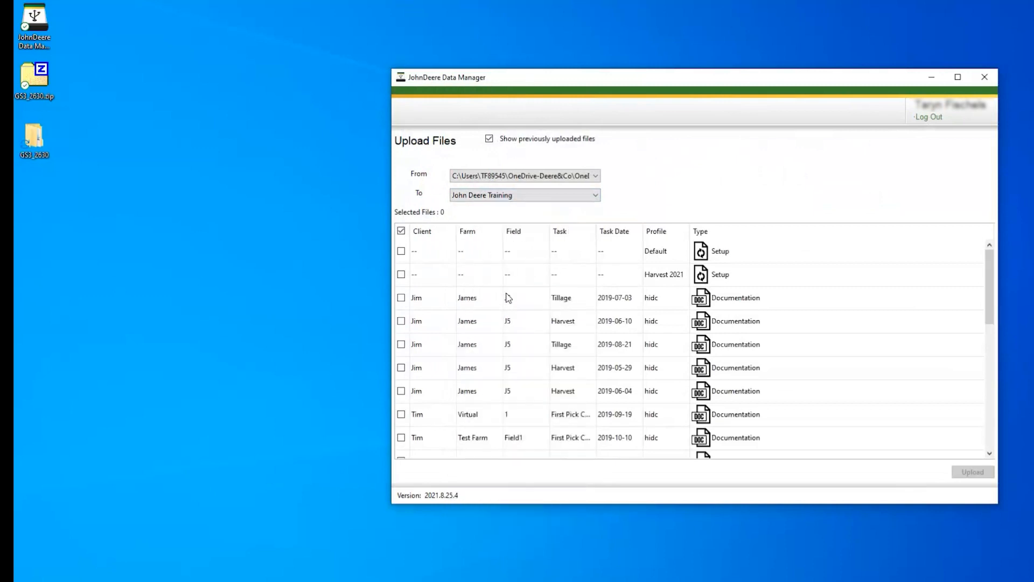
click(516, 197)
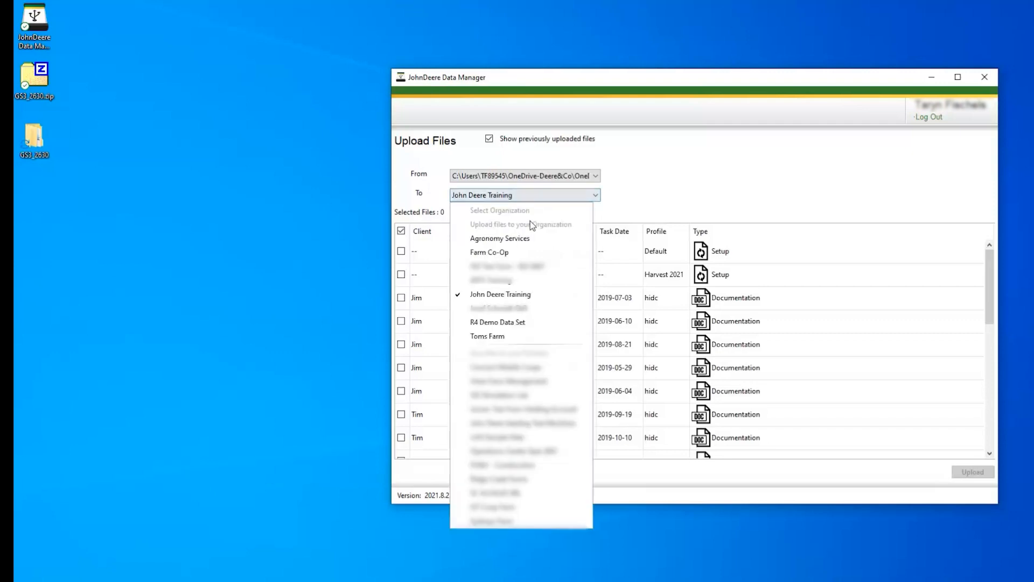
click(524, 302)
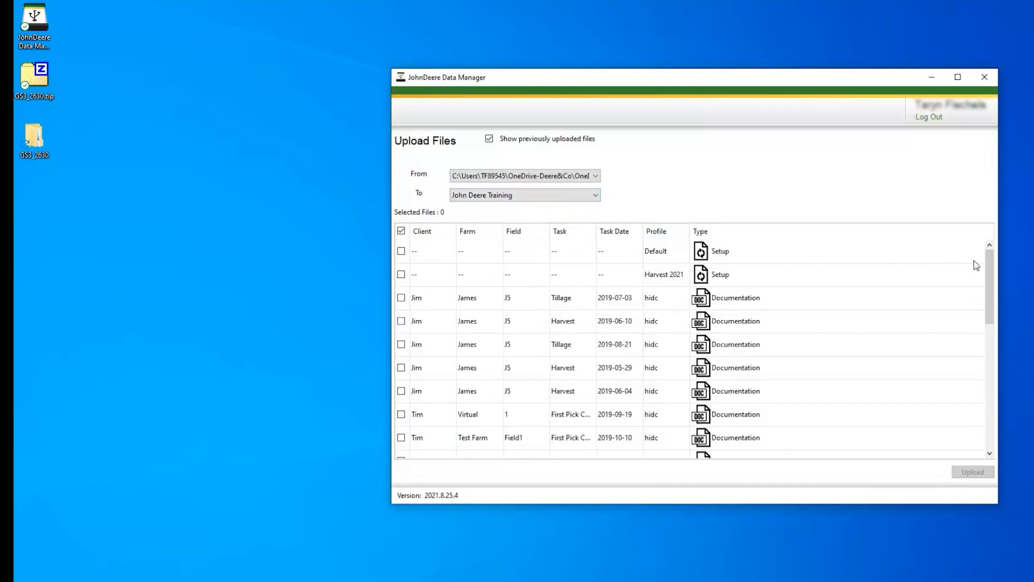
- Select only the J5 field files Tillage 2019-07-03, Harvest 2019-06-10 and Tillage 2019-08-21, and upload them
drag(989, 262, 999, 240)
click(402, 232)
click(402, 231)
click(401, 298)
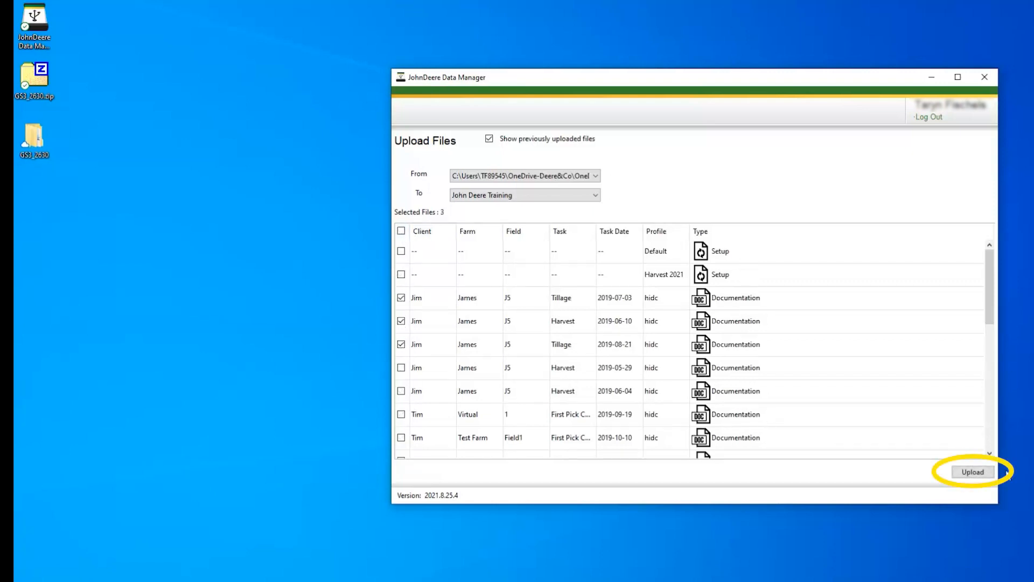
click(987, 473)
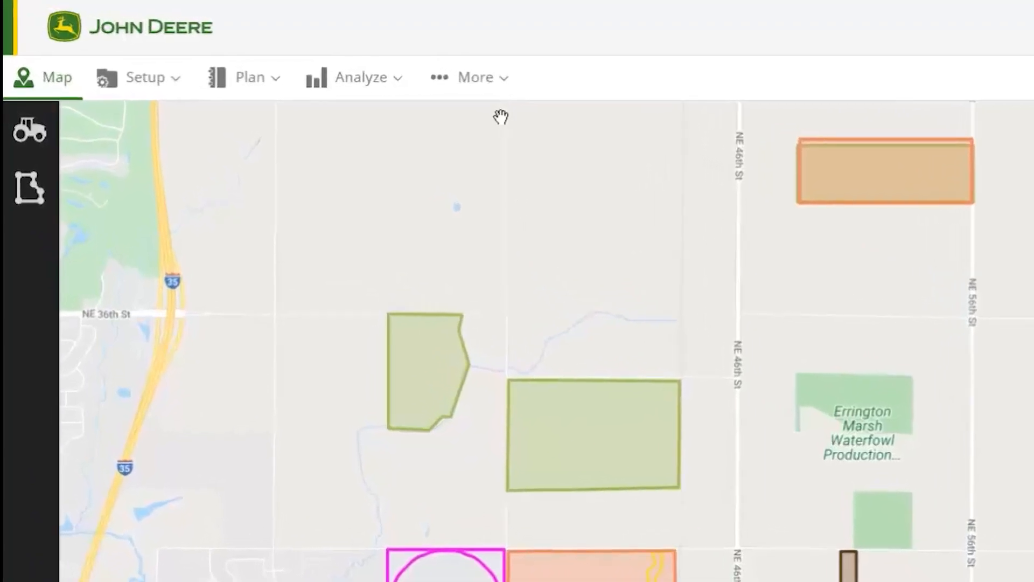
- Switch to Operations Center in the browser and open its Files page
click(572, 109)
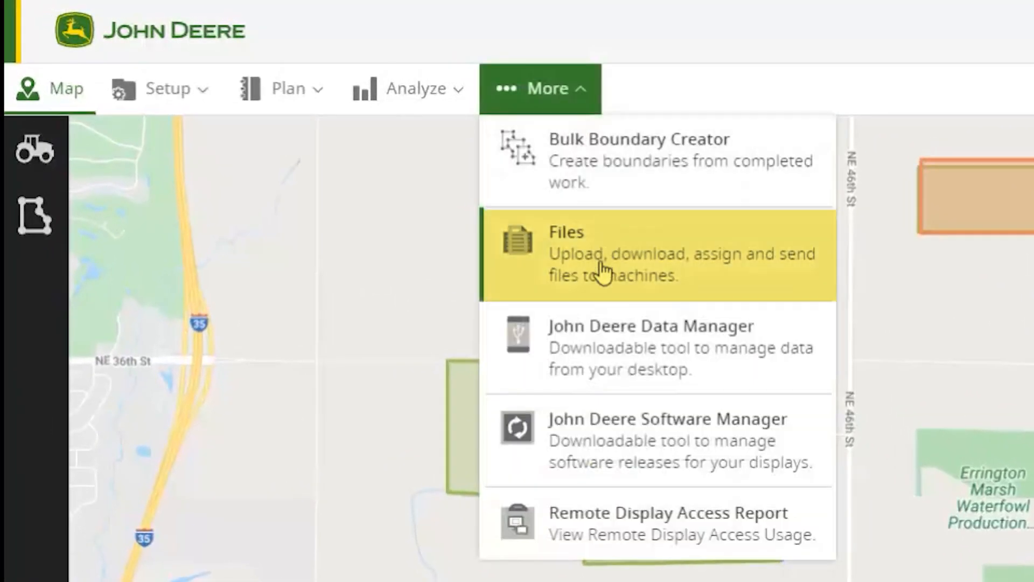
click(600, 264)
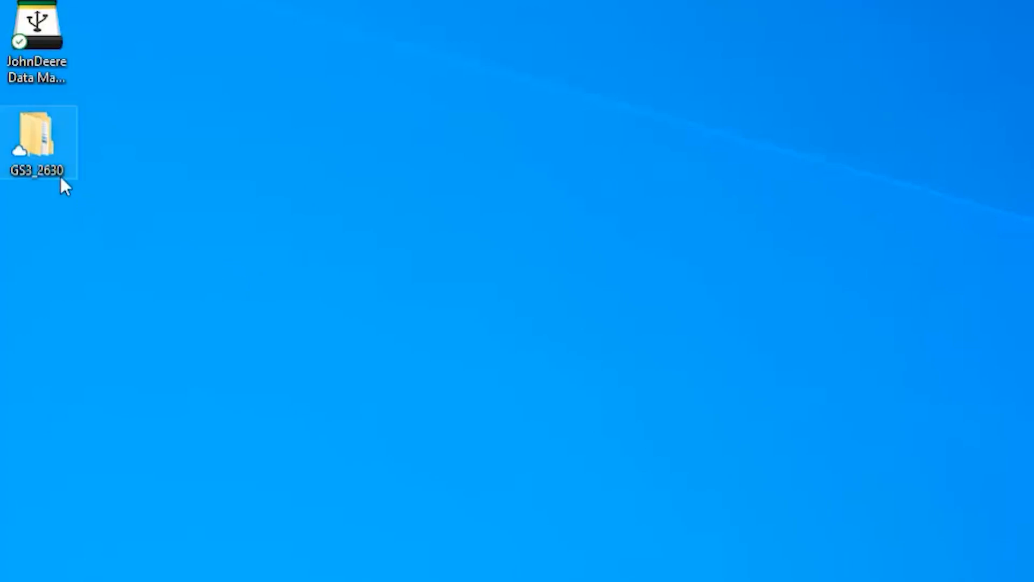
- Compress the GS3_2630 folder on the desktop into GS3_2630.zip with 7-Zip
right_click(46, 173)
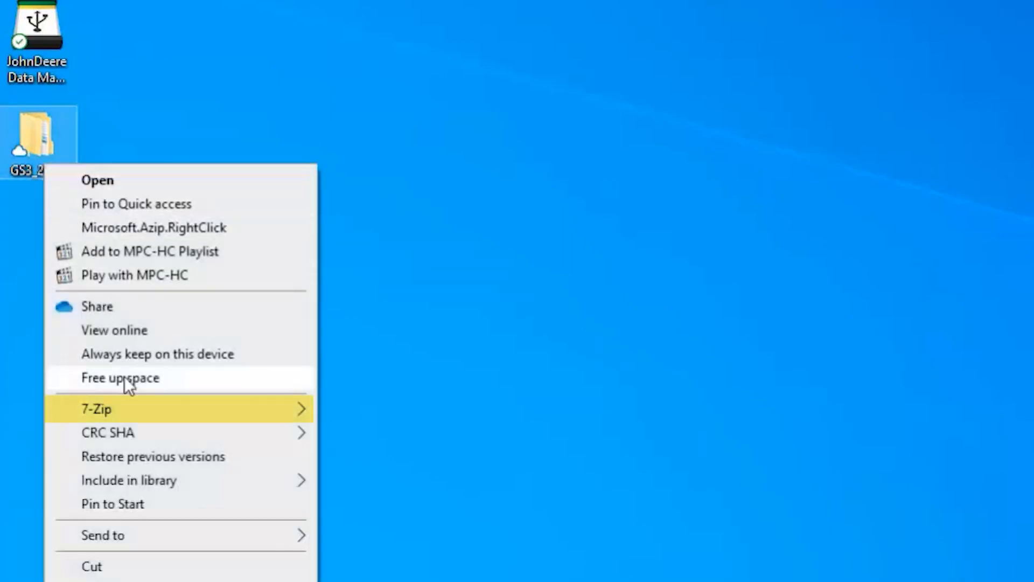
mouse_move(134, 404)
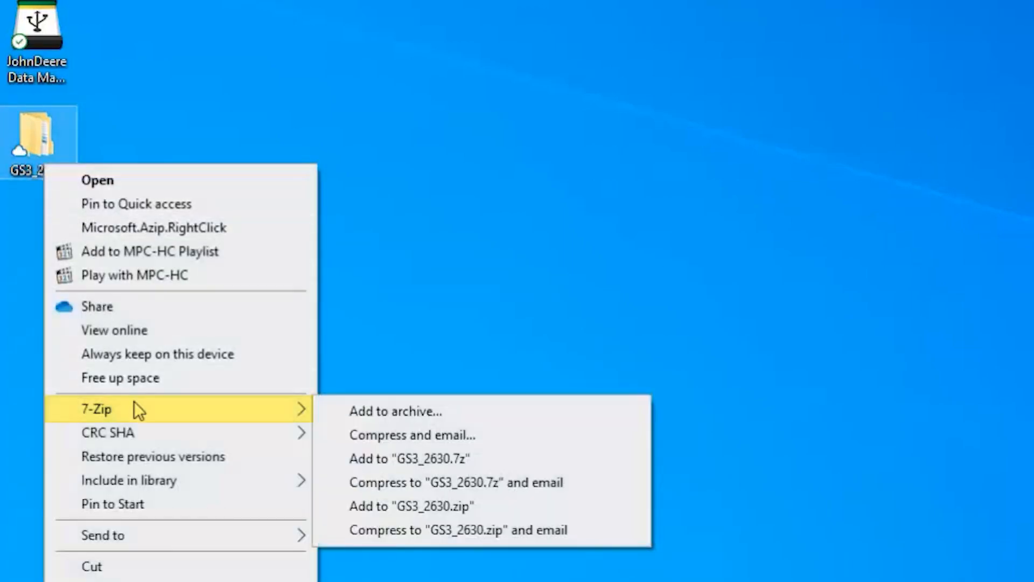
click(370, 505)
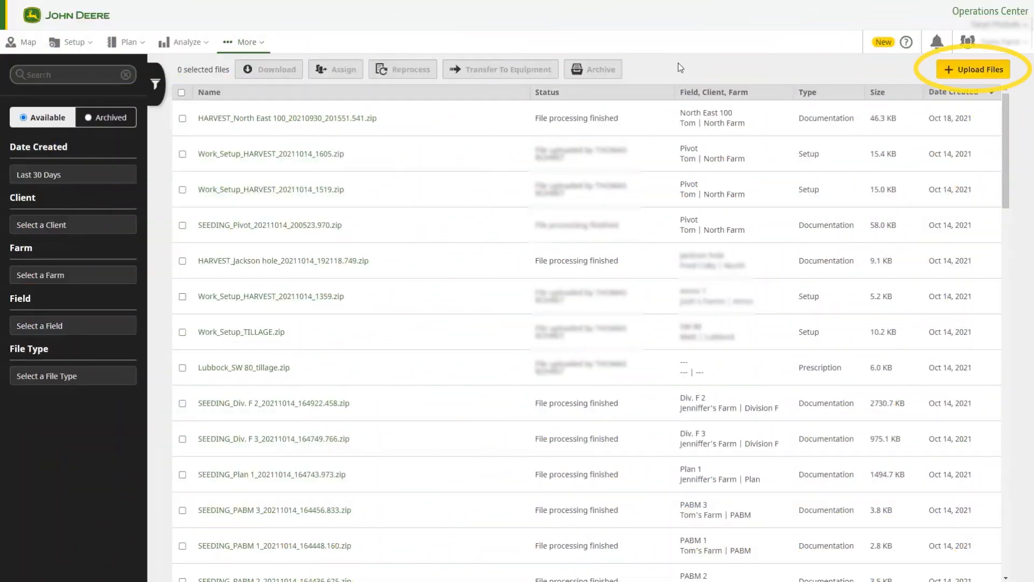
- Upload GS3_2630.zip from the desktop to the Operations Center Files page
click(949, 68)
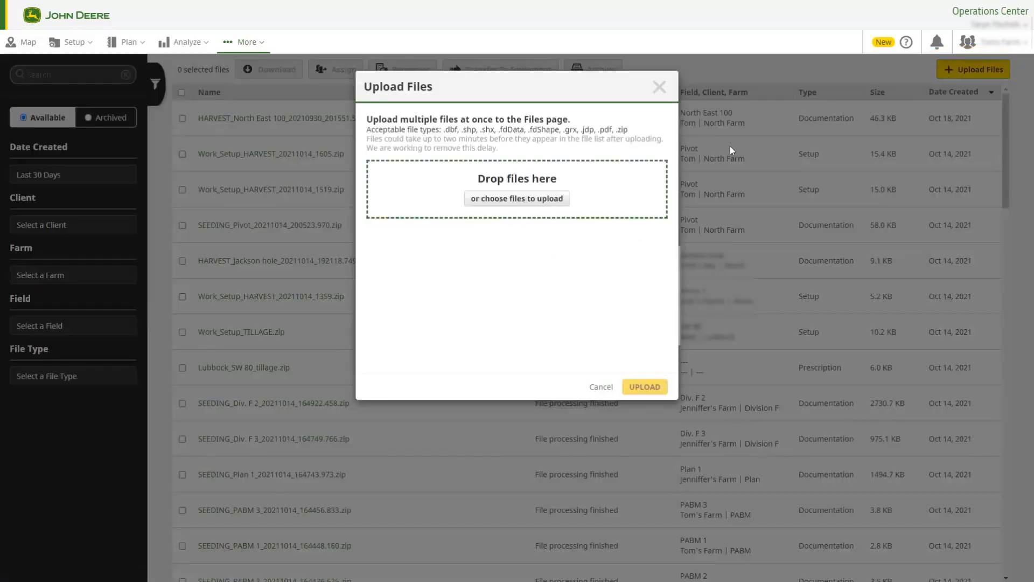
drag(0, 145, 445, 196)
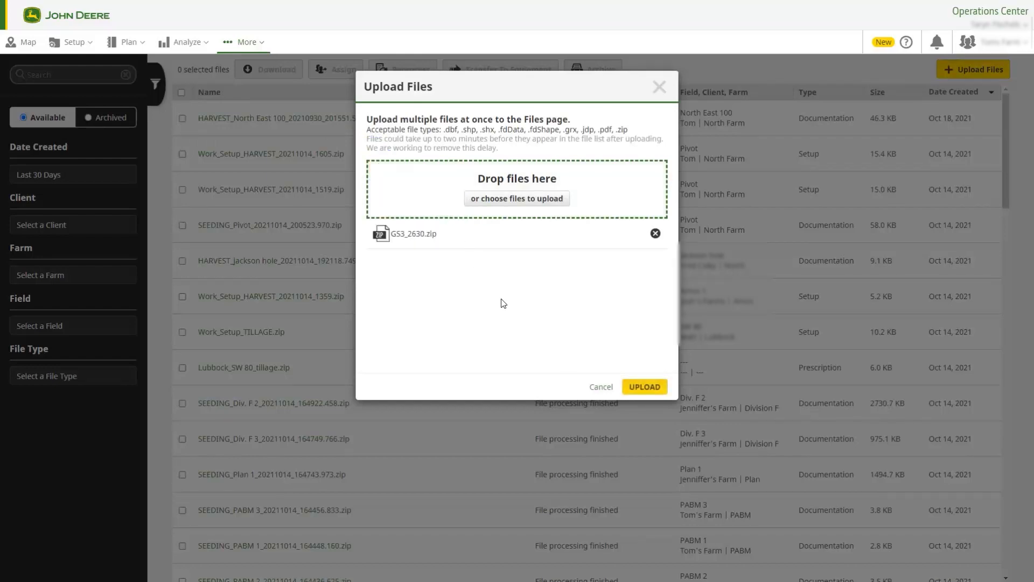
click(631, 387)
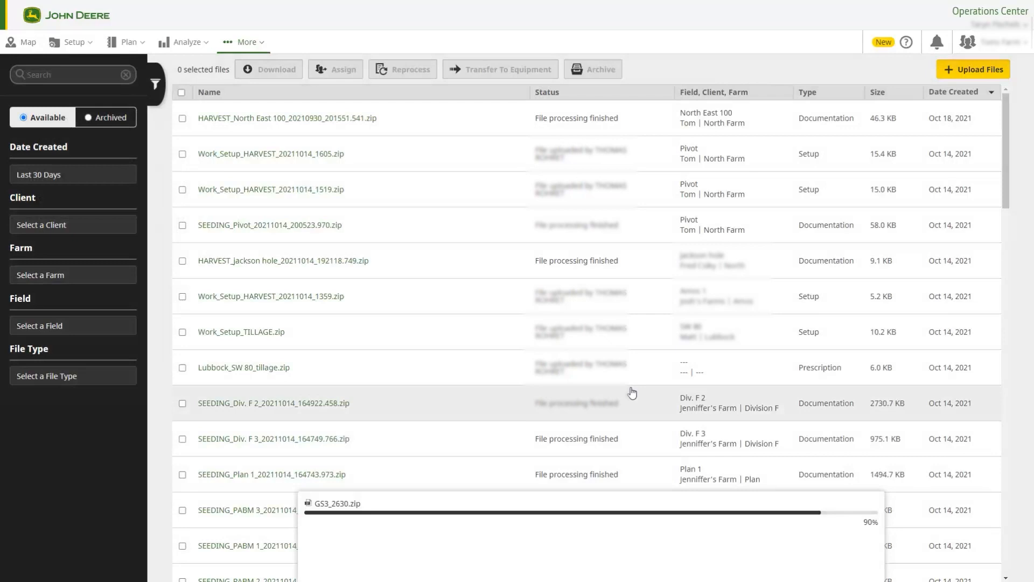